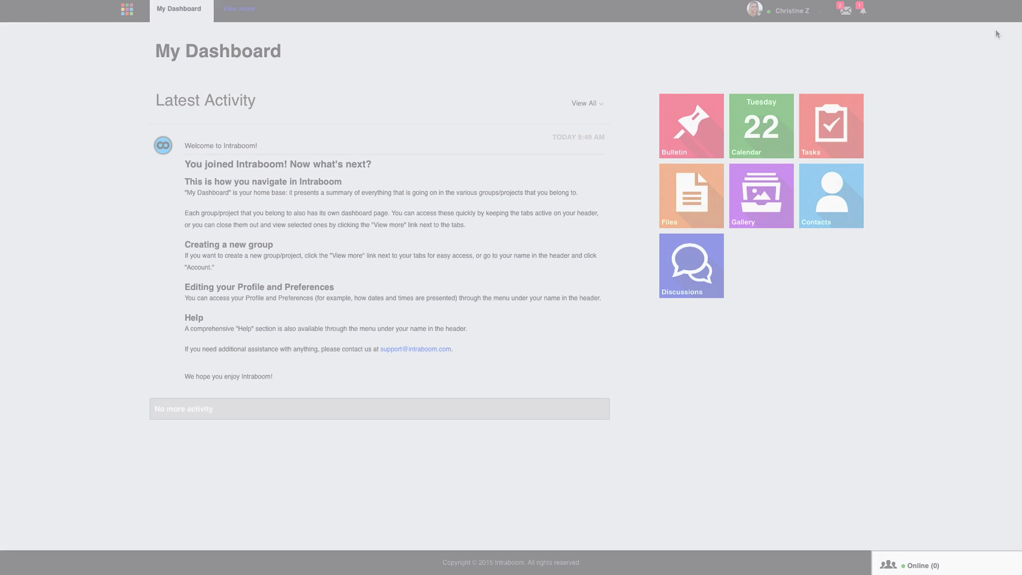
Step: Accept the Sales Team group invitation from the notifications list
click(862, 9)
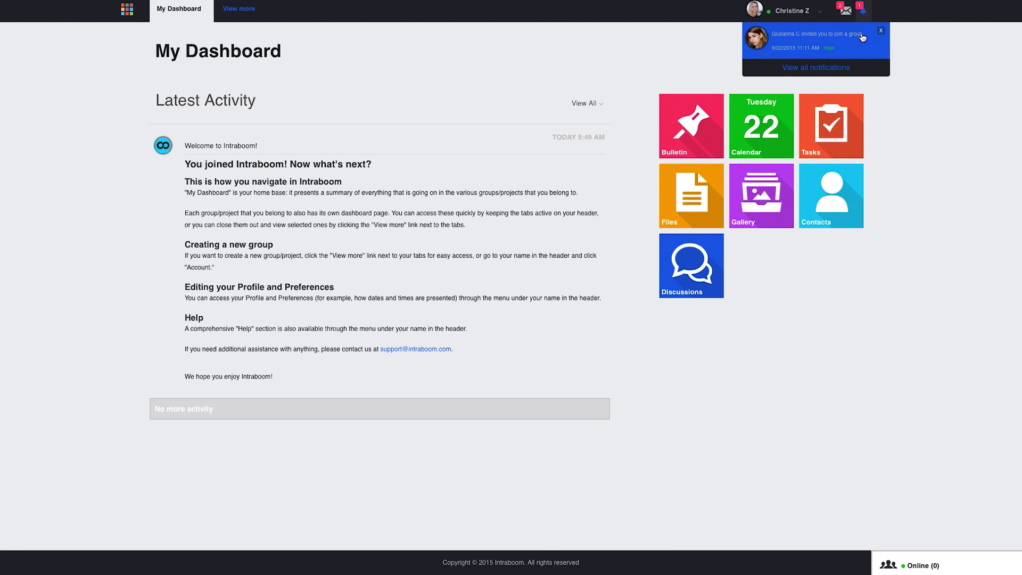
click(822, 38)
click(408, 94)
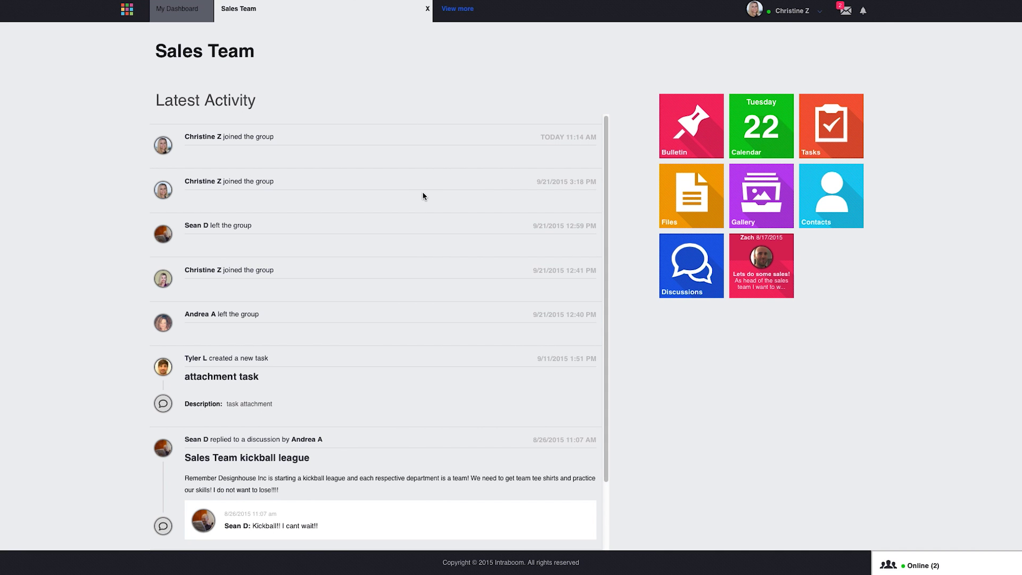
scroll(422, 190, down, 3)
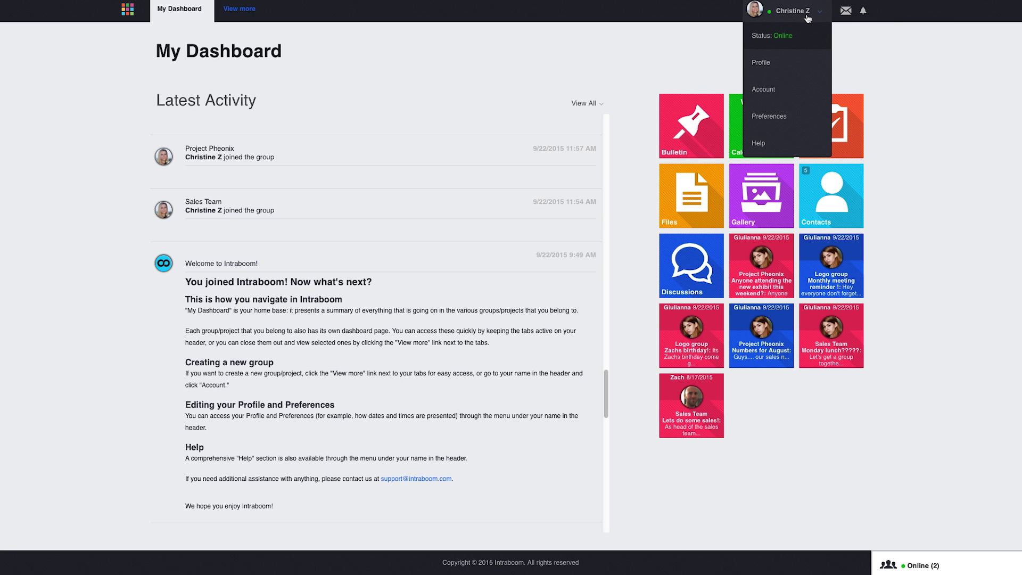
click(777, 90)
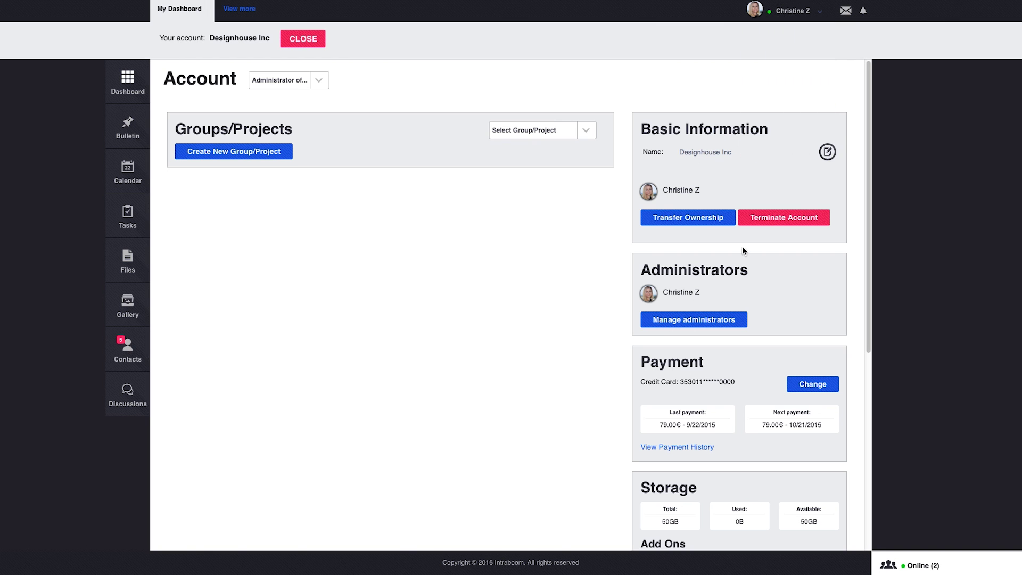
click(726, 318)
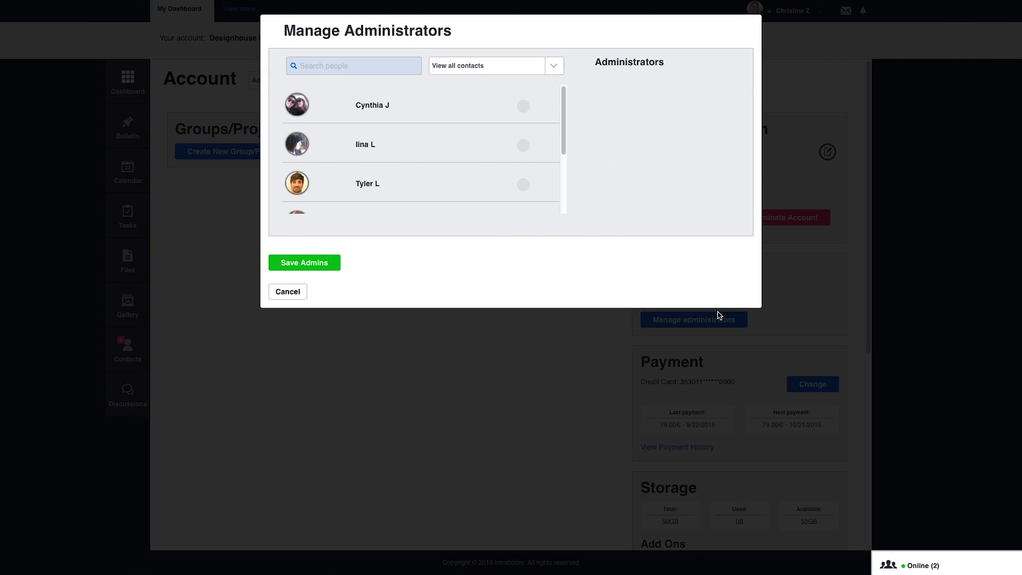
click(522, 184)
click(523, 145)
click(319, 262)
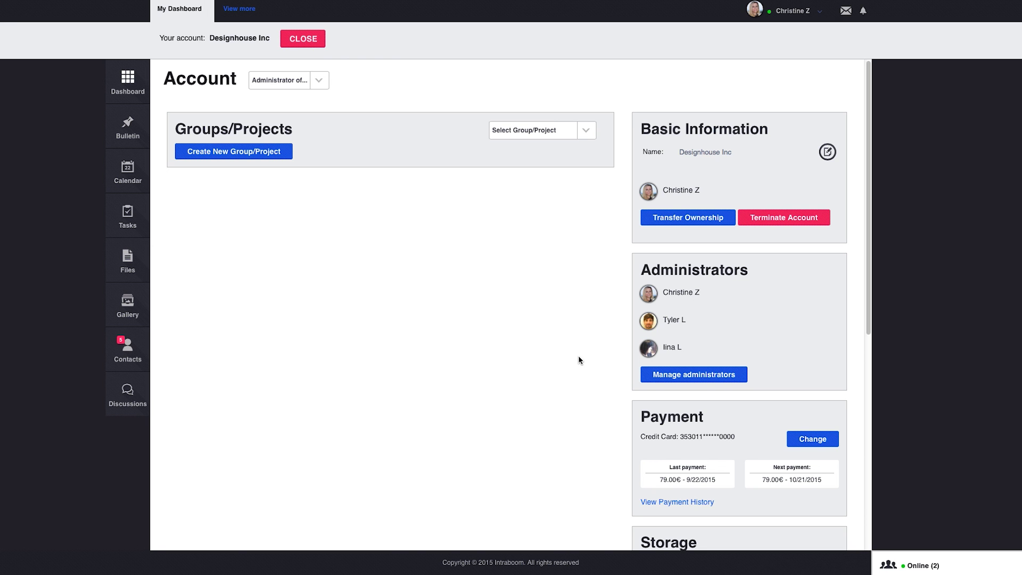
scroll(580, 357, down, 4)
scroll(580, 356, down, 4)
scroll(581, 357, down, 3)
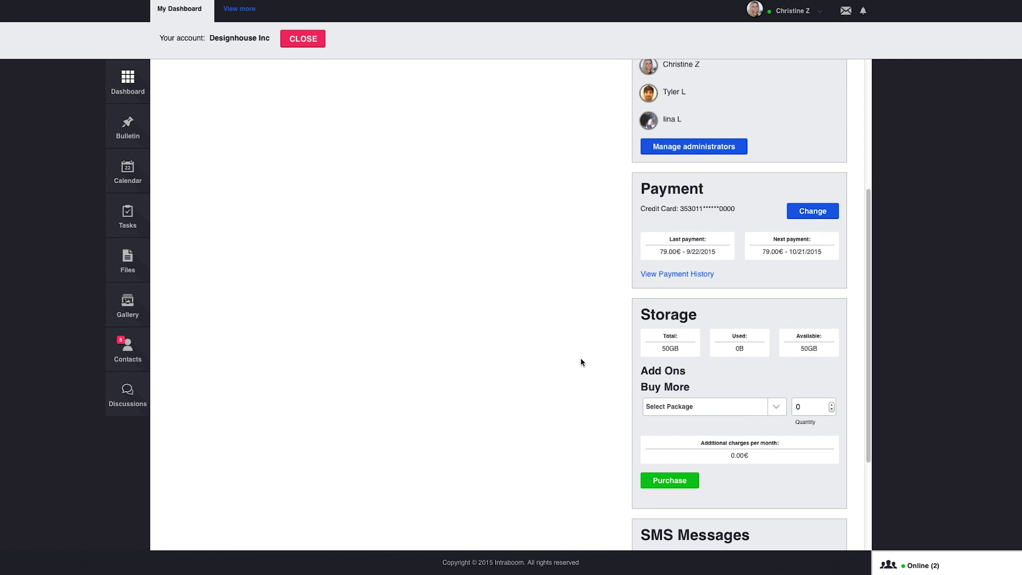
scroll(580, 362, down, 2)
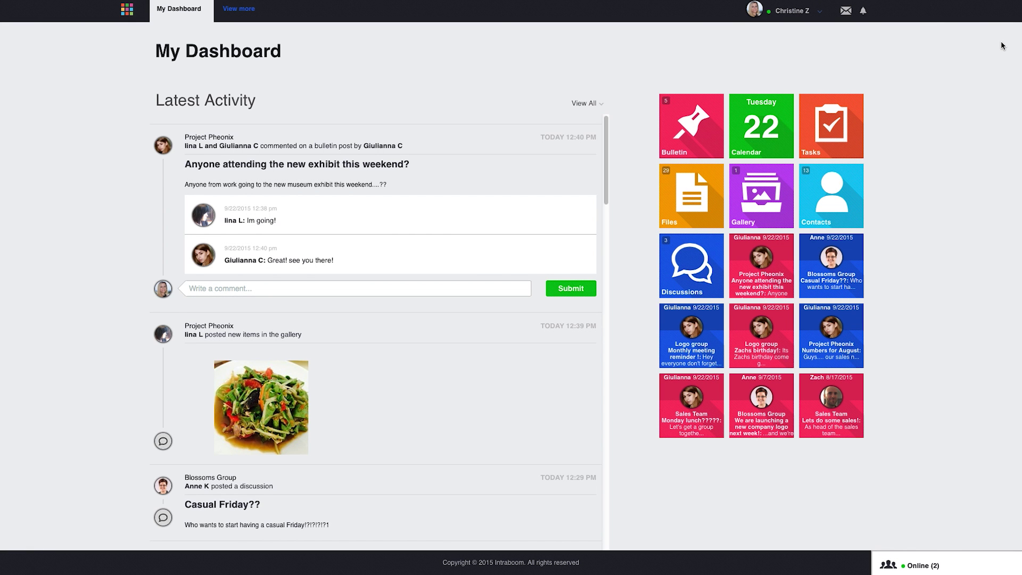
Step: Start a new group/project form with Gallery off and begin a custom external link
click(794, 11)
click(238, 9)
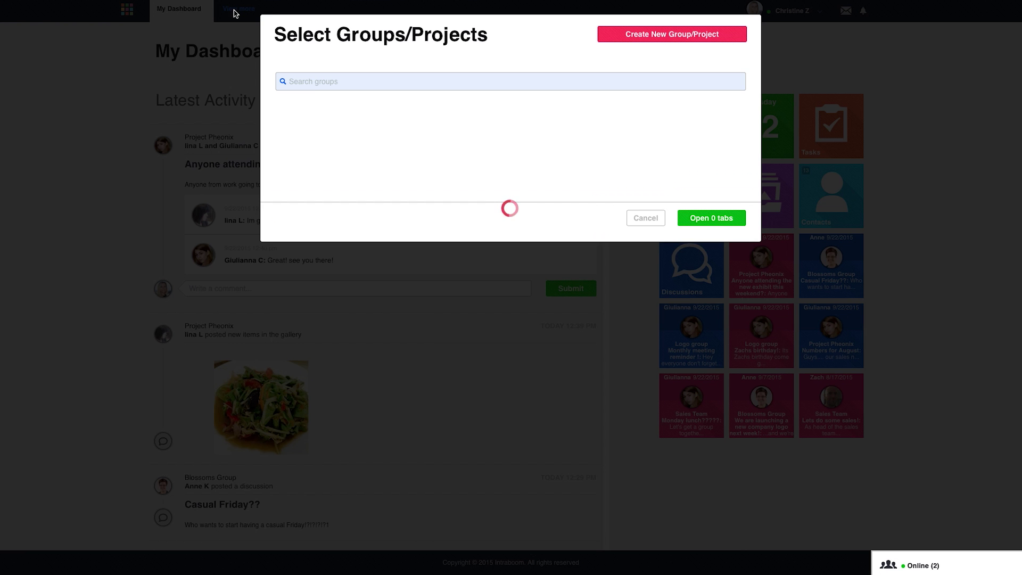
click(669, 35)
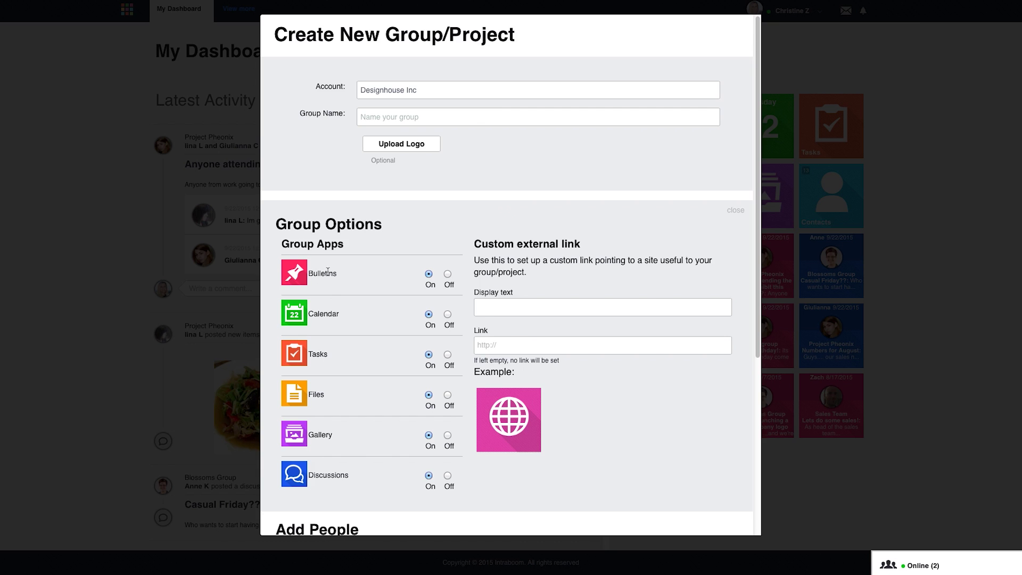
scroll(376, 397, down, 5)
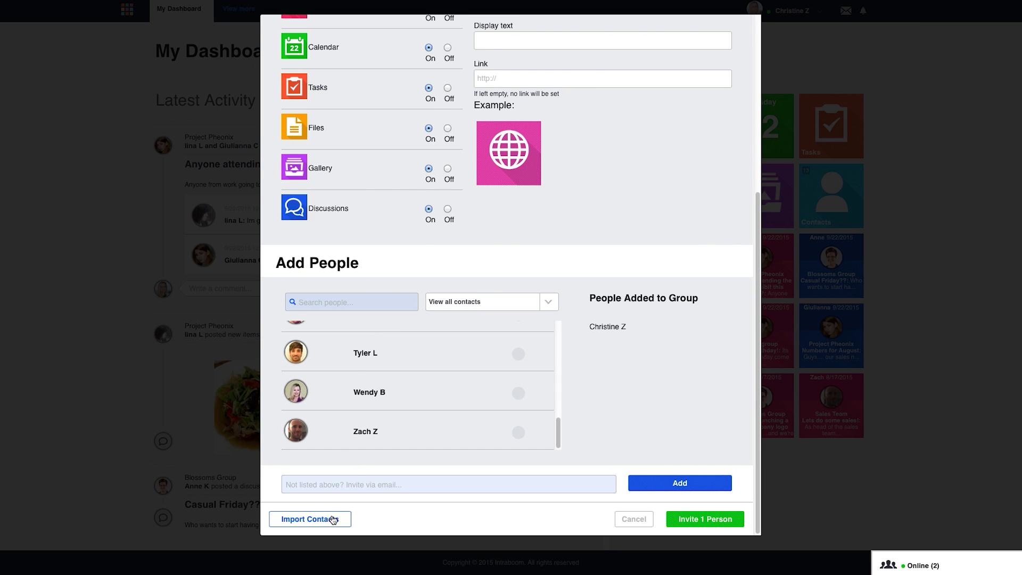
click(448, 168)
scroll(402, 171, up, 1)
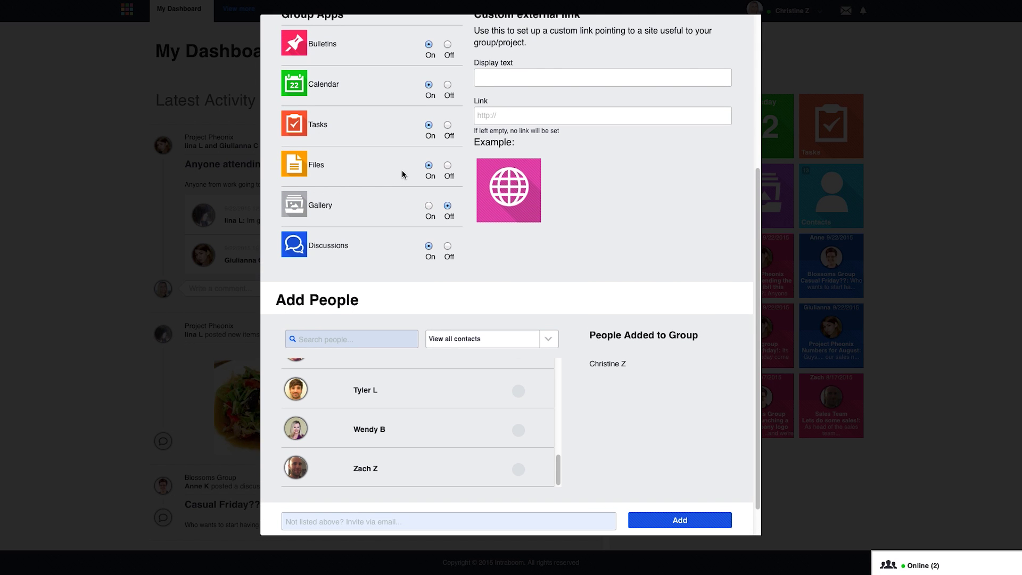
click(516, 115)
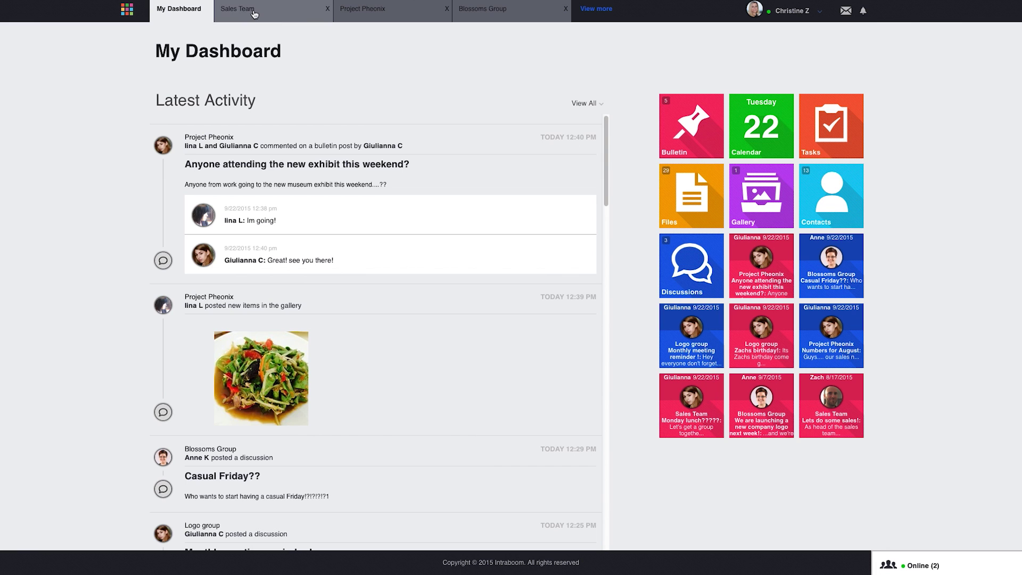
Step: Browse Sales Team and Project Pheonix, open Logo group as a tab, close Blossoms Group
click(254, 13)
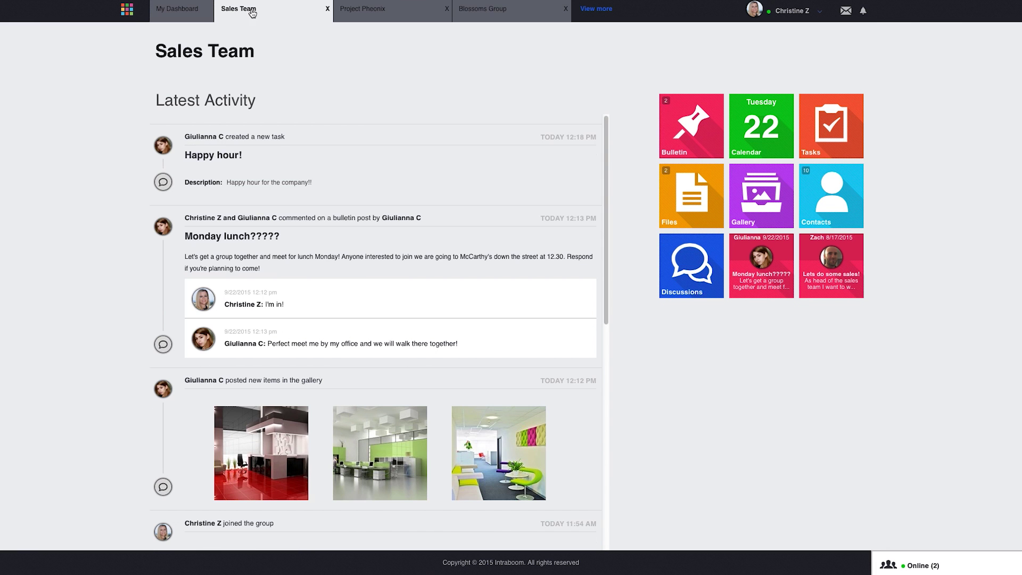
click(379, 13)
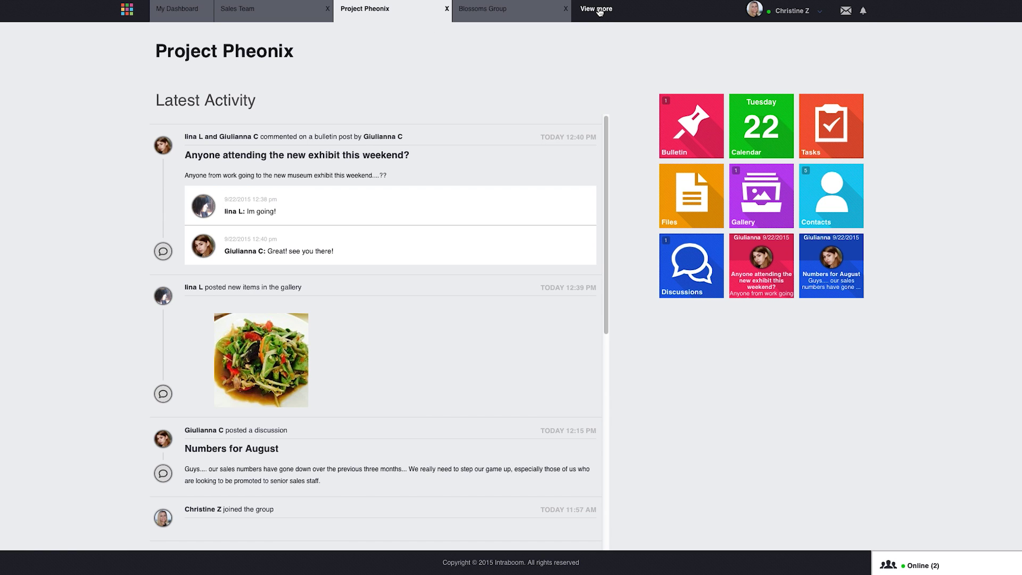
click(599, 11)
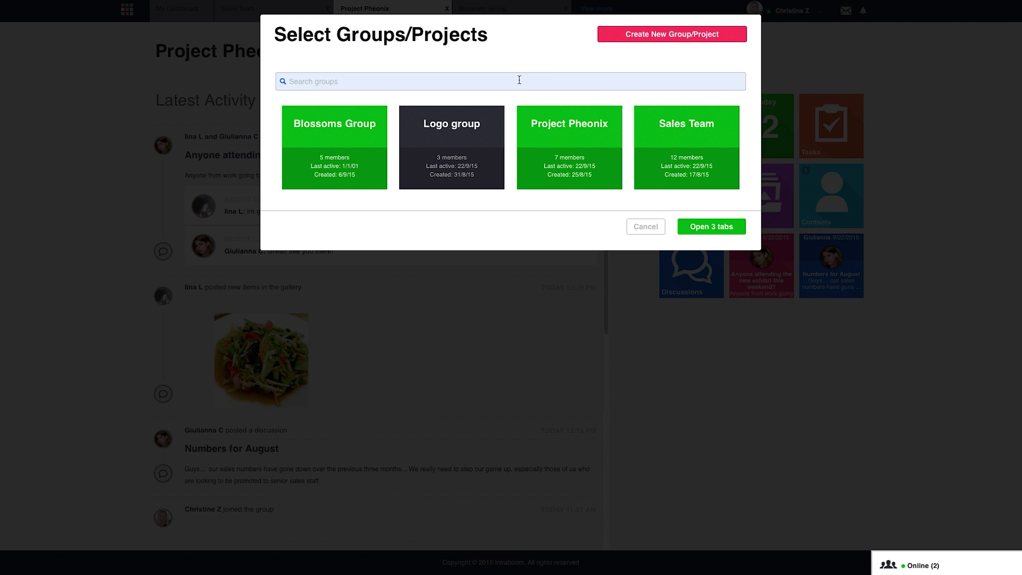
click(475, 134)
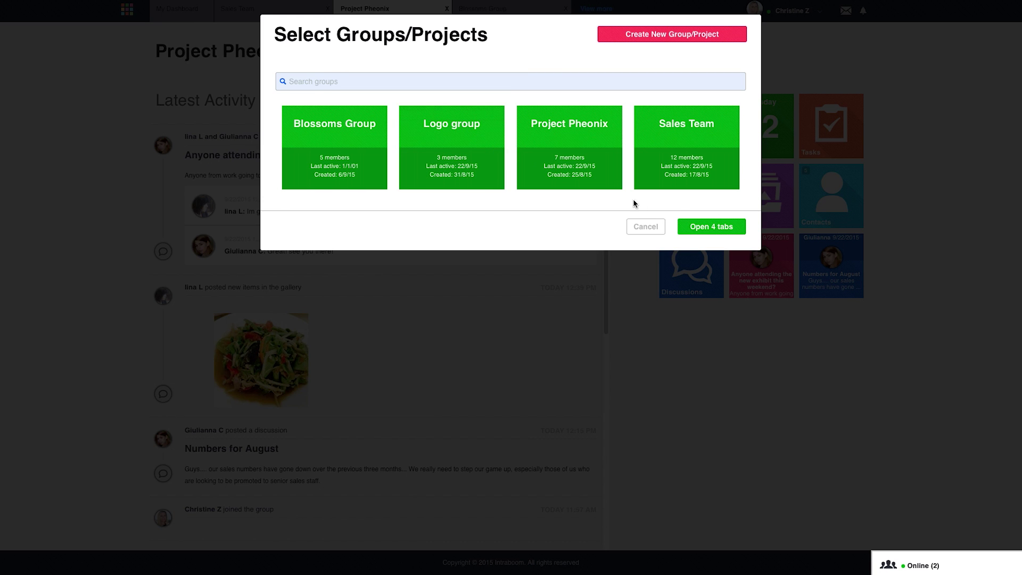
click(711, 225)
click(590, 10)
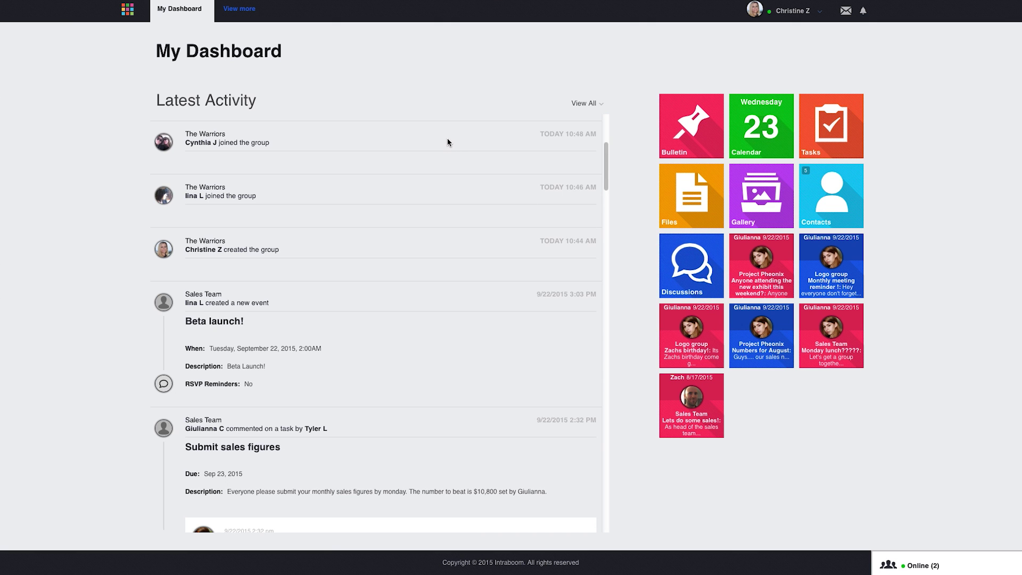
scroll(446, 137, down, 2)
scroll(446, 136, down, 2)
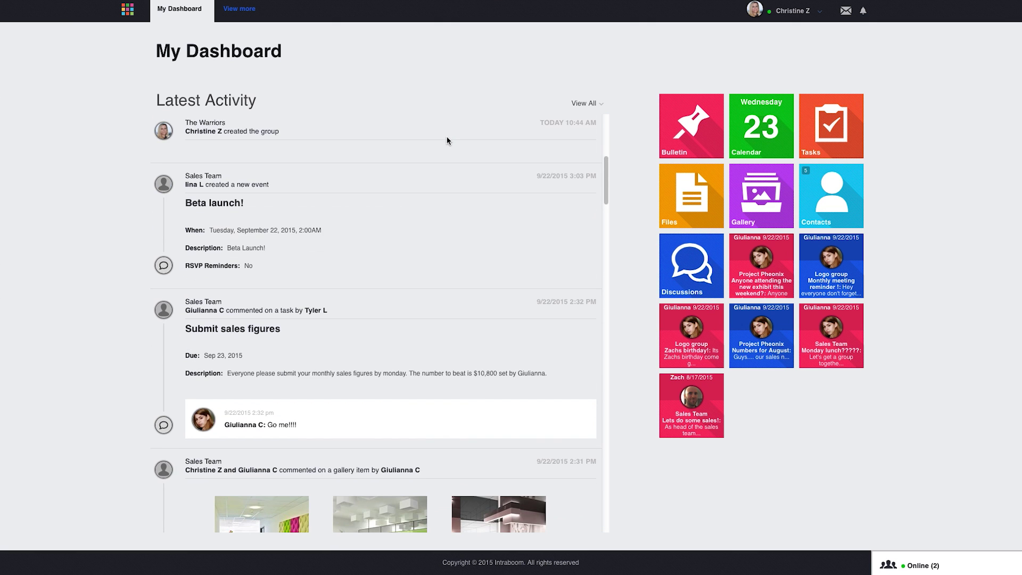
scroll(447, 137, down, 3)
scroll(447, 137, down, 3)
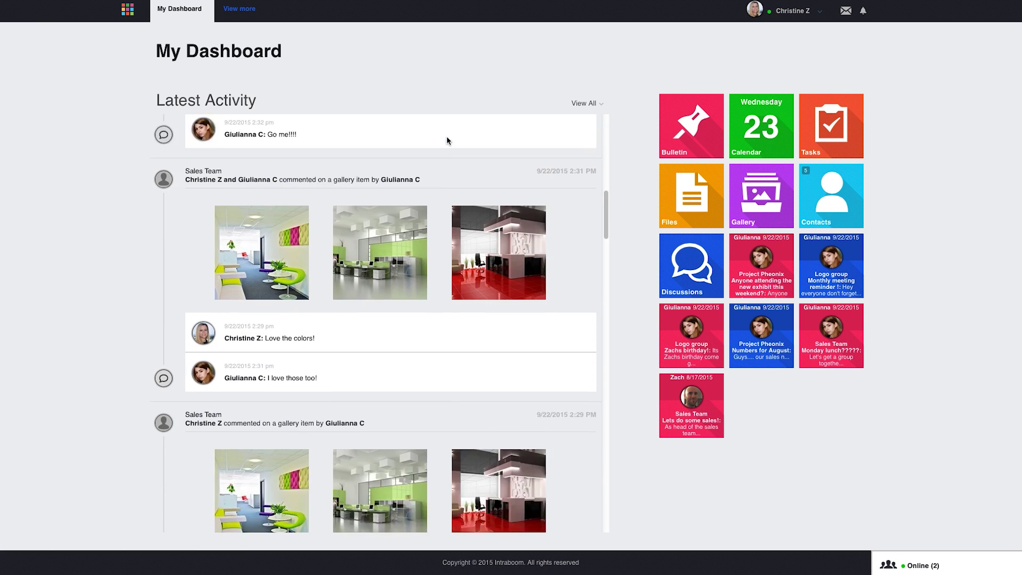
scroll(447, 137, down, 2)
scroll(446, 137, down, 3)
scroll(446, 136, down, 2)
scroll(446, 136, down, 2)
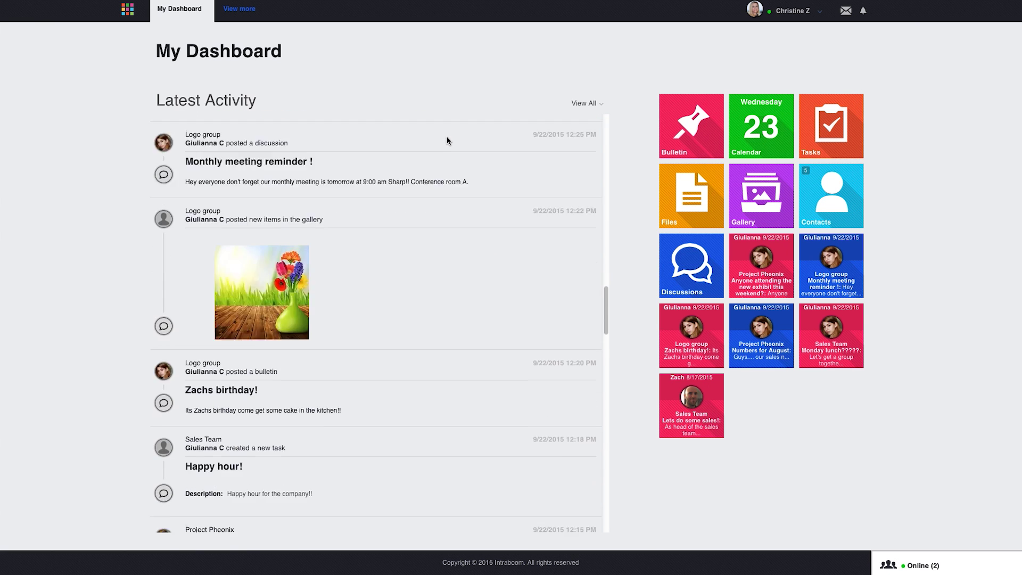
scroll(447, 136, down, 2)
scroll(447, 137, down, 4)
scroll(445, 137, down, 1)
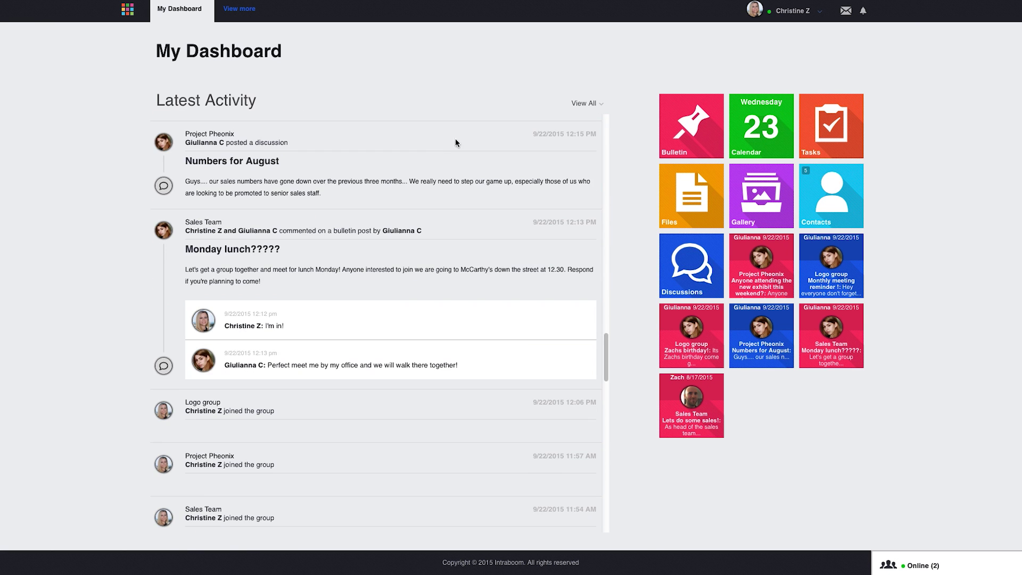
Step: Check Sales Team, Project Pheonix and Logo group in the activity feed's group filter
click(582, 105)
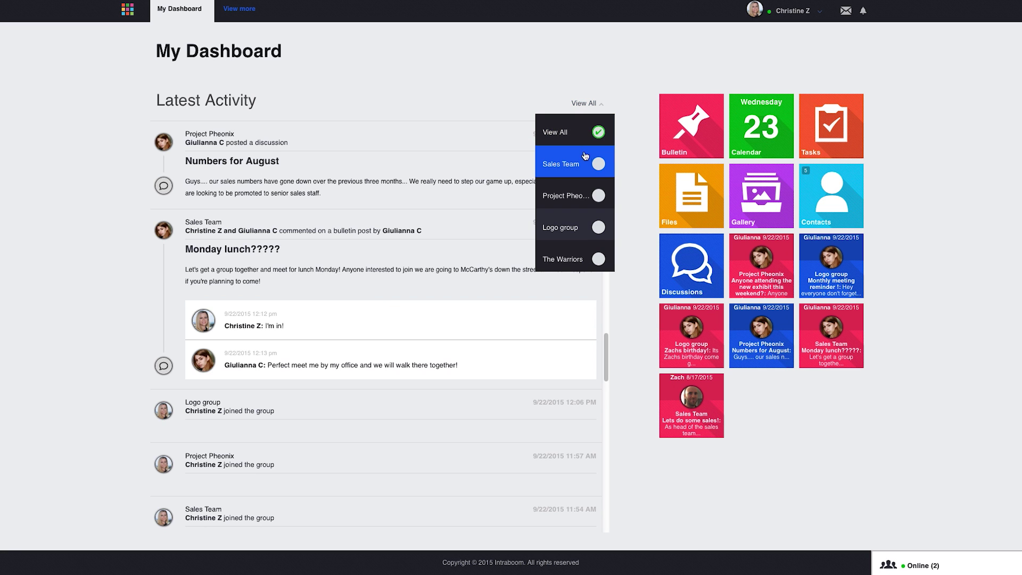
click(597, 164)
click(597, 197)
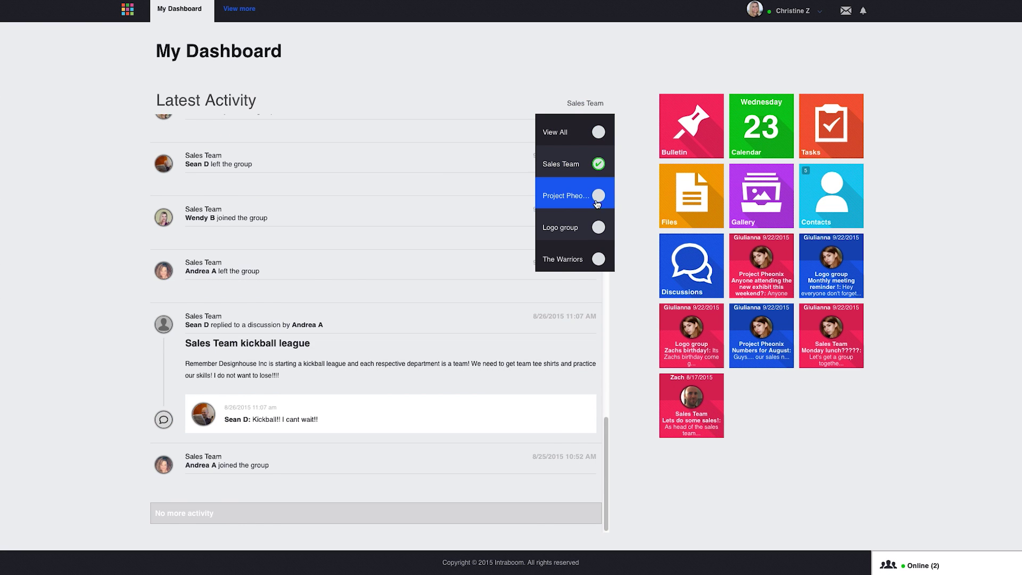
click(596, 228)
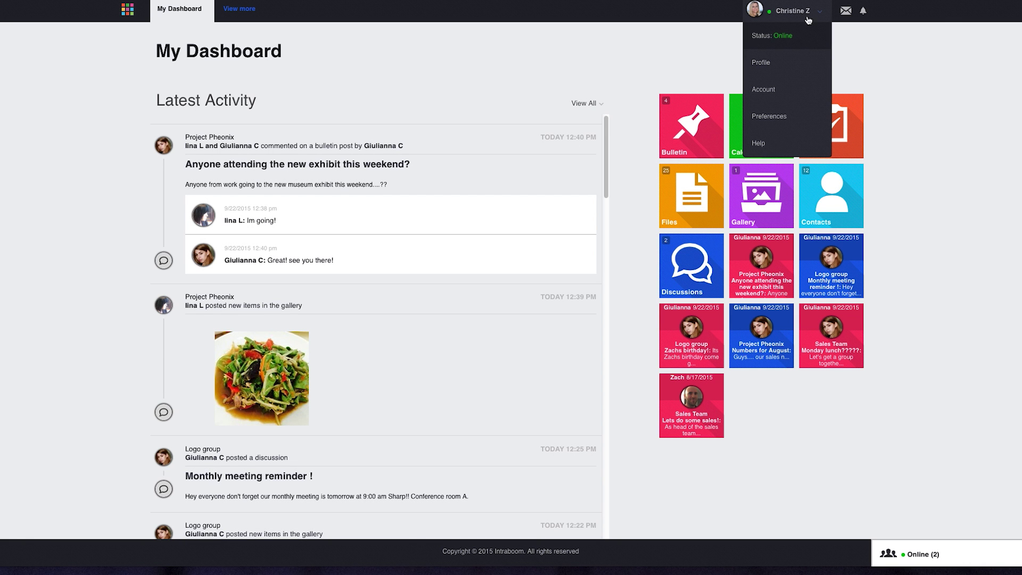
click(782, 63)
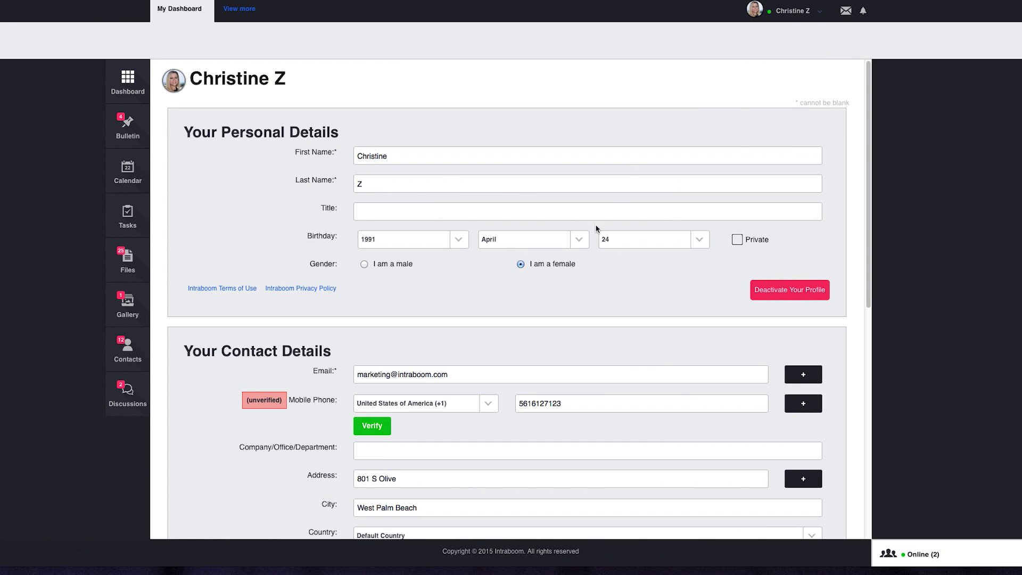
scroll(578, 276, down, 2)
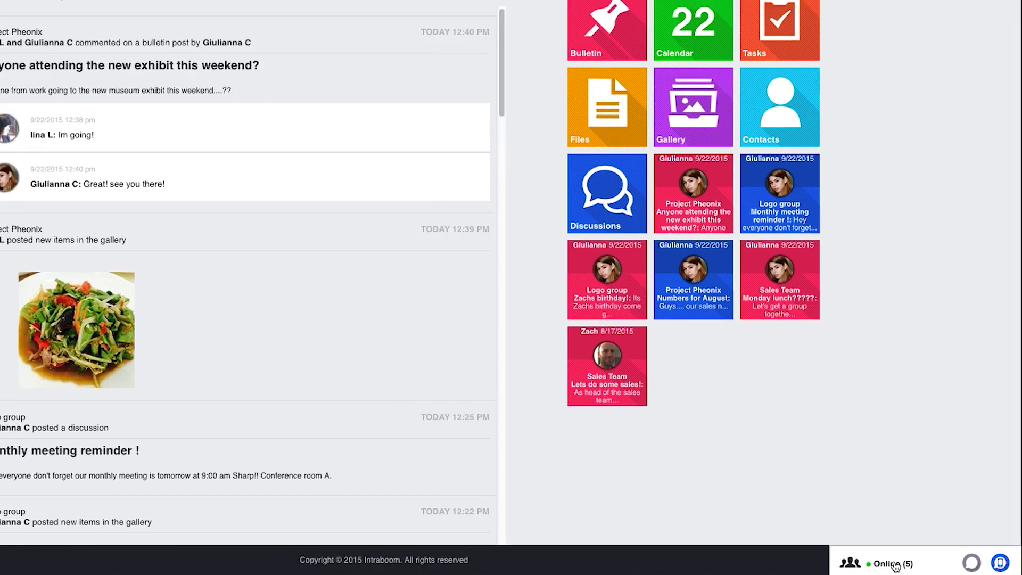
click(919, 566)
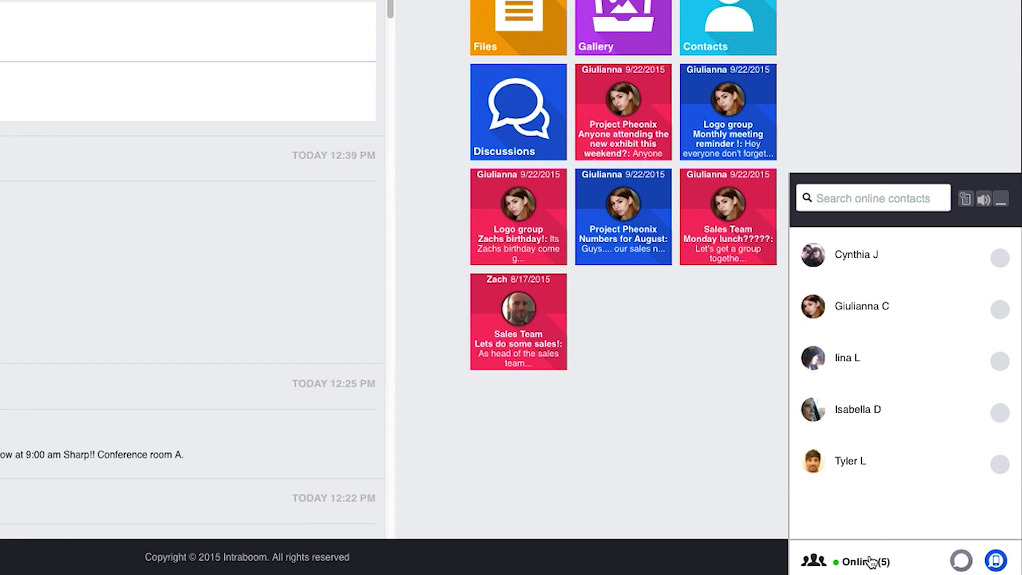
click(1000, 464)
click(1000, 413)
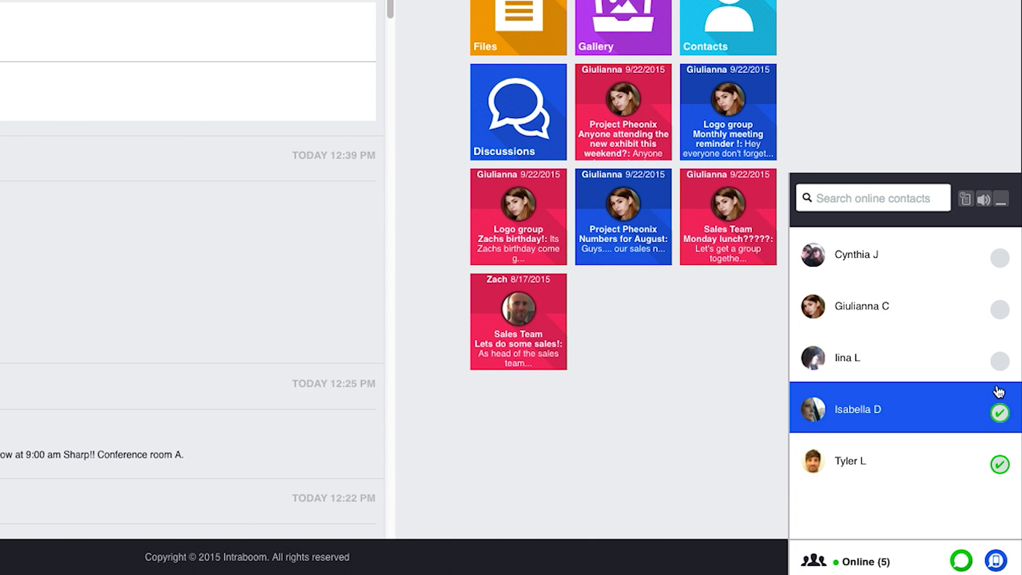
click(1001, 364)
scroll(876, 242, up, 5)
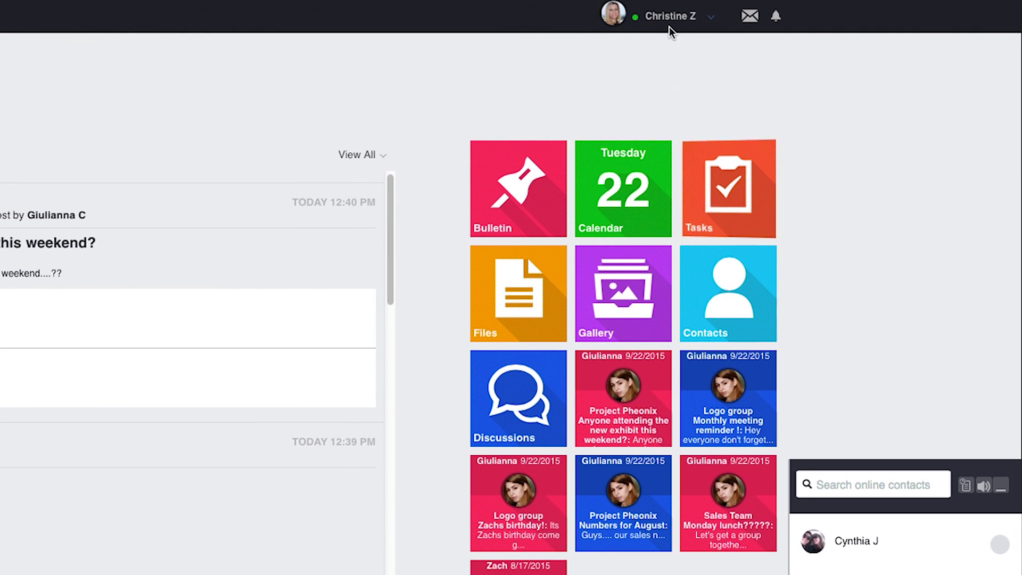
click(670, 16)
click(639, 52)
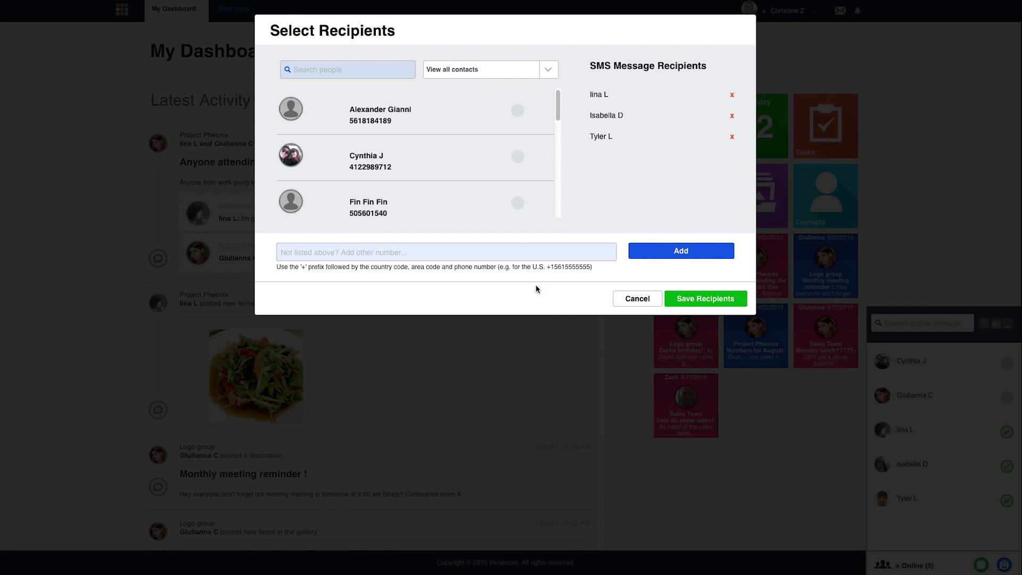
click(517, 253)
text(+)
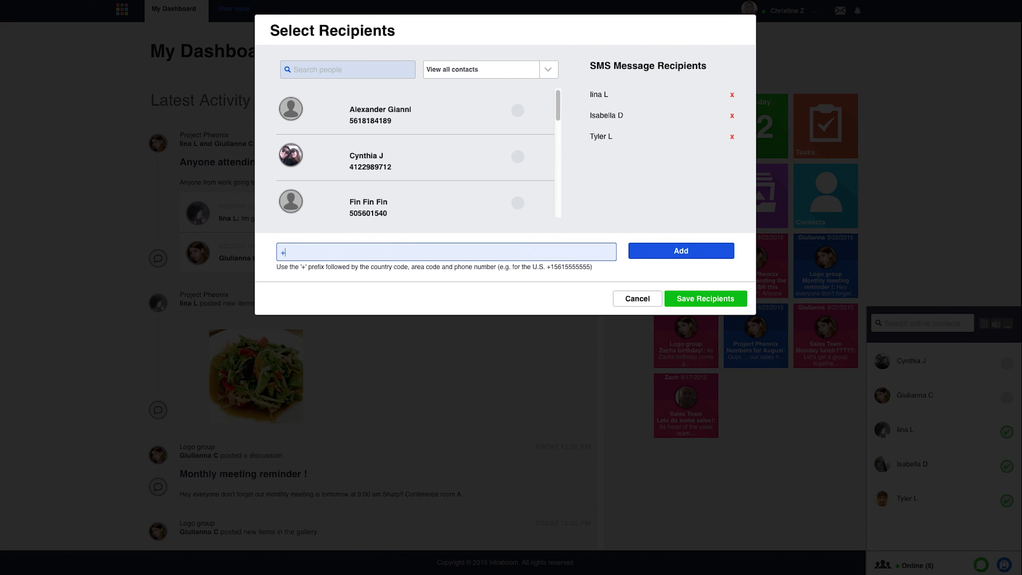
text(184189)
click(680, 250)
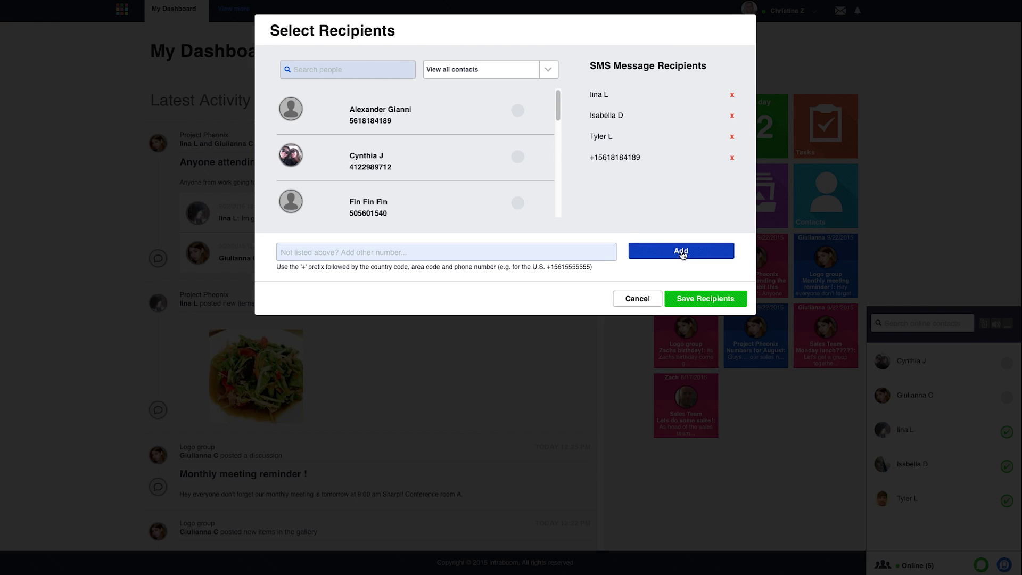
click(705, 298)
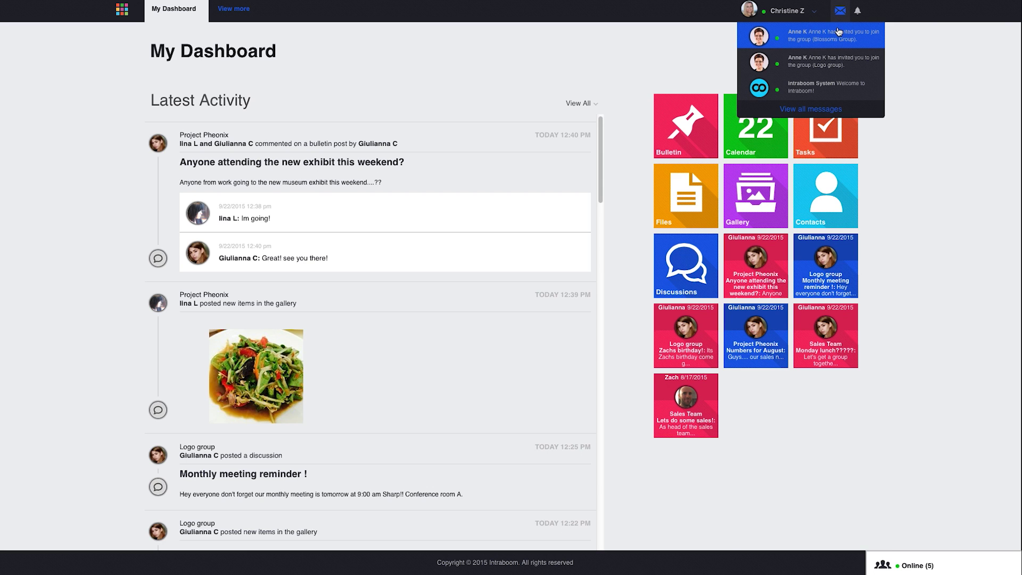
Step: Open the group invitation message, start a new message, and list the message folders
click(839, 32)
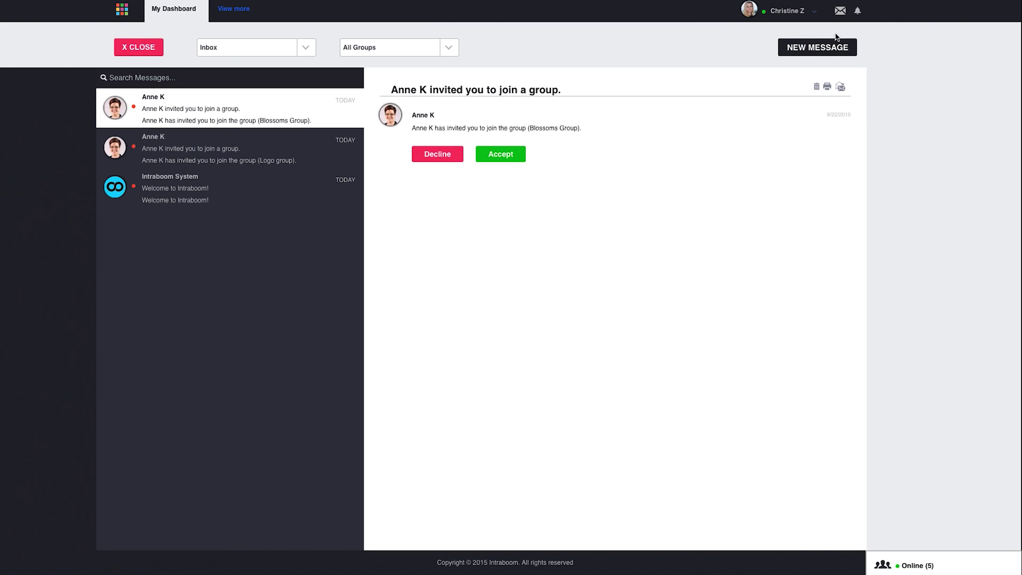
click(834, 48)
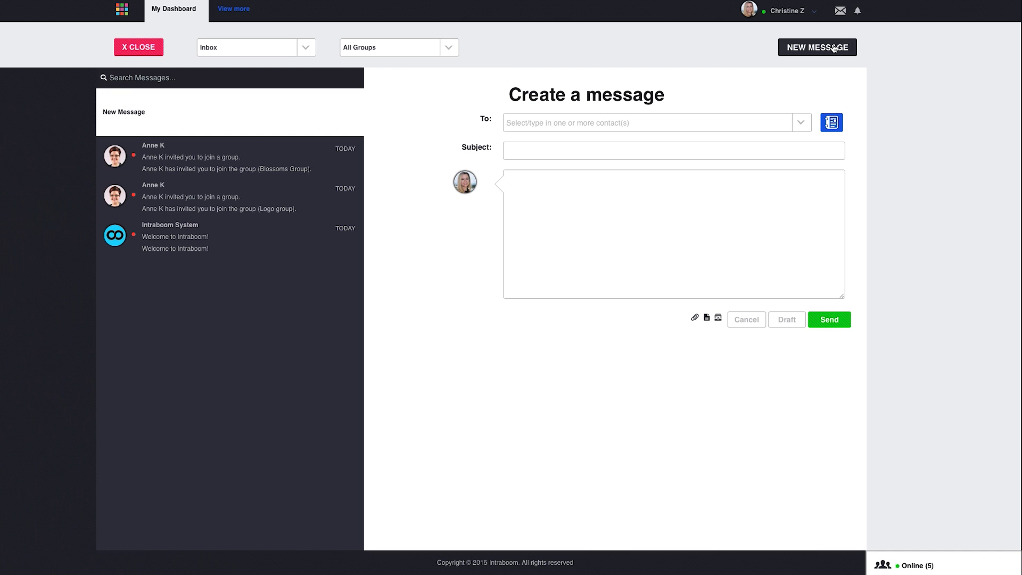
click(308, 48)
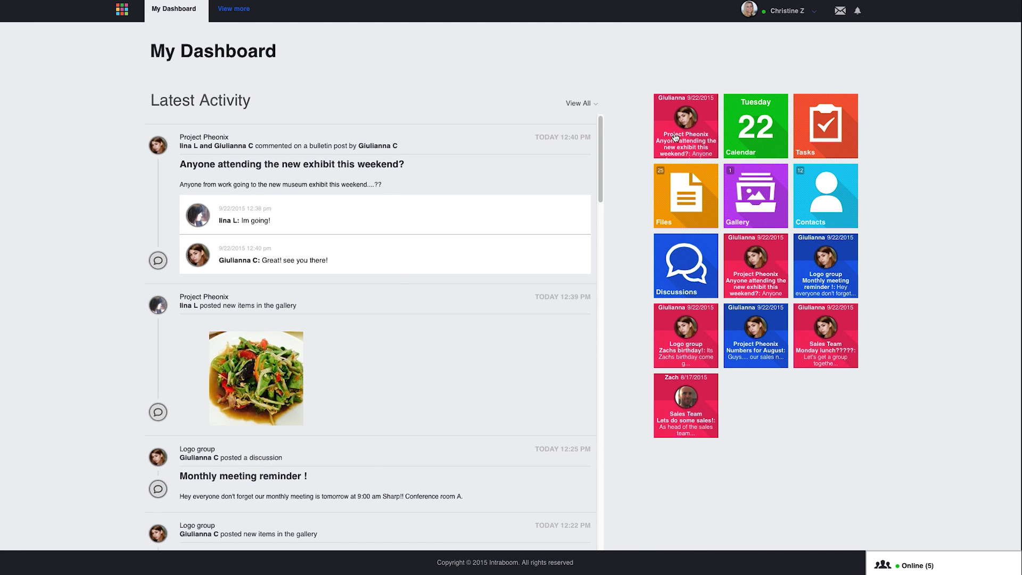
Step: View the exhibit bulletin post and the Discussions section, then a new-discussion form
click(674, 115)
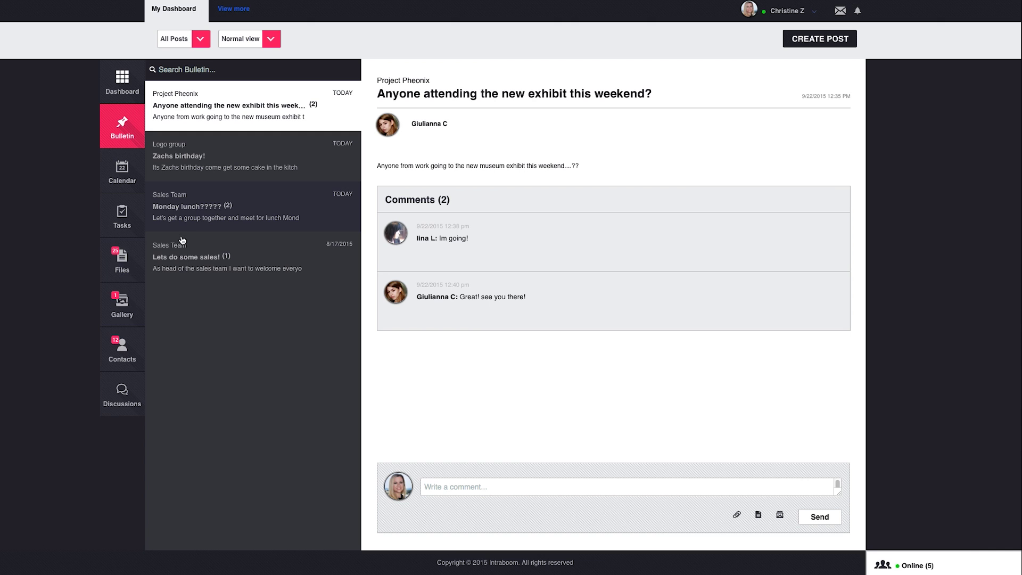
click(112, 401)
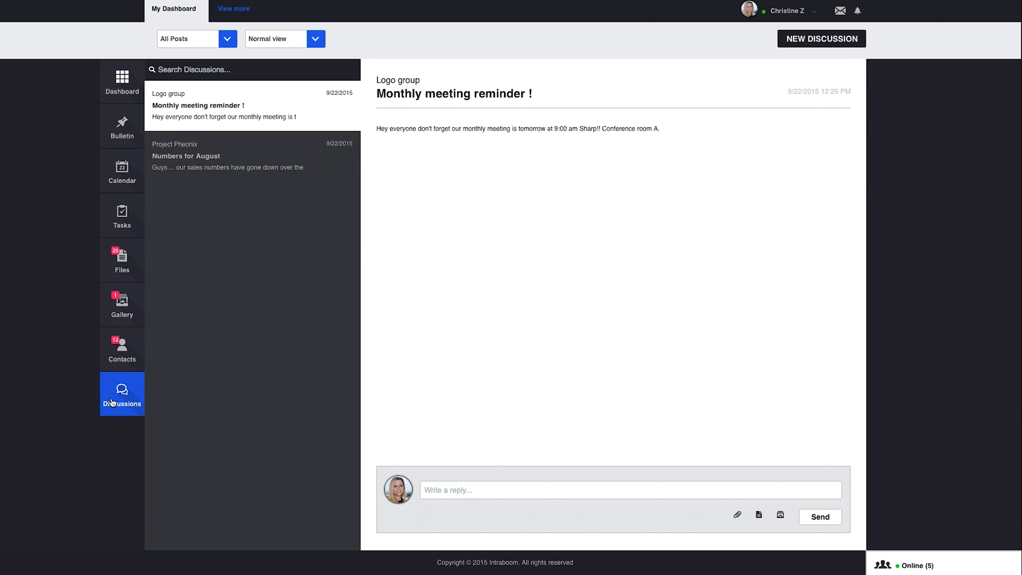
click(808, 39)
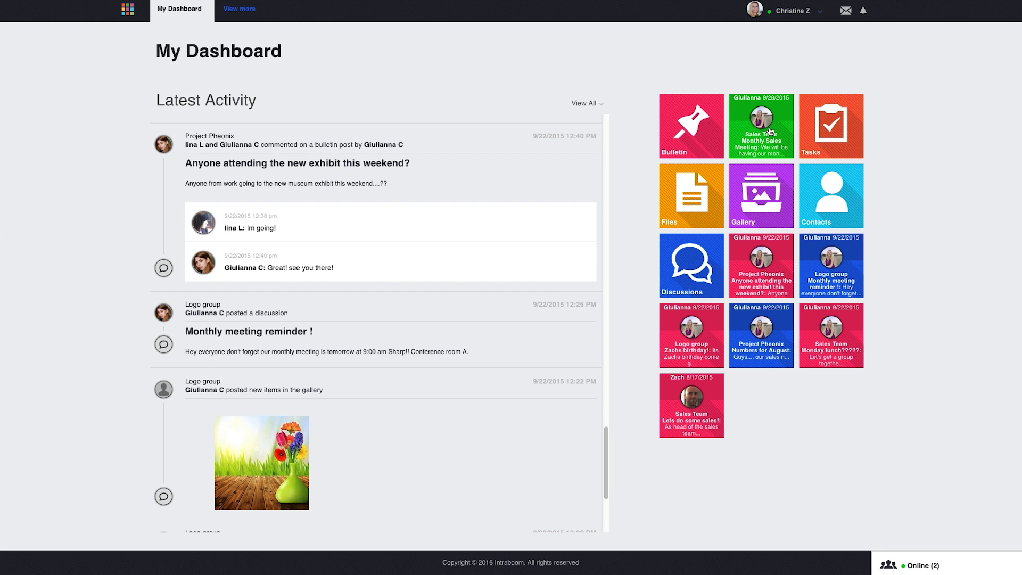
Step: View the Monthly Sales Meeting calendar event, then bring up a blank Create Event form
click(769, 130)
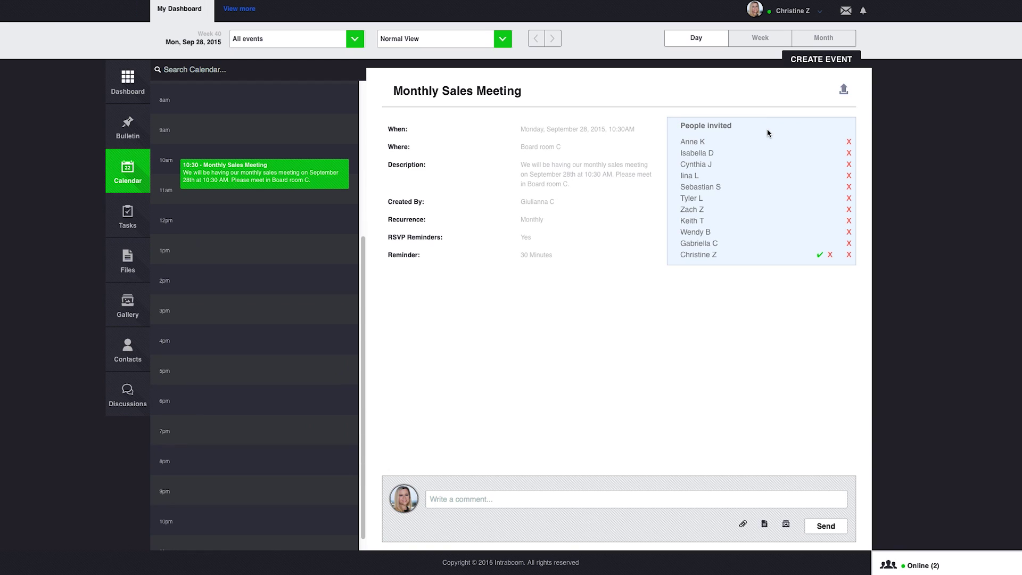
click(831, 63)
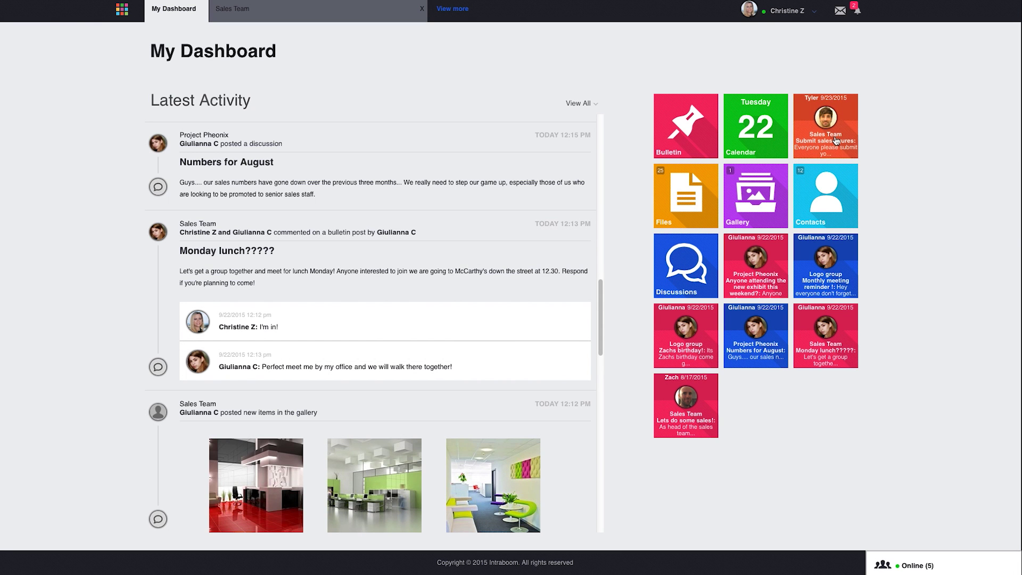
Step: View the Submit sales figures task, then bring up a blank create-task form
click(830, 128)
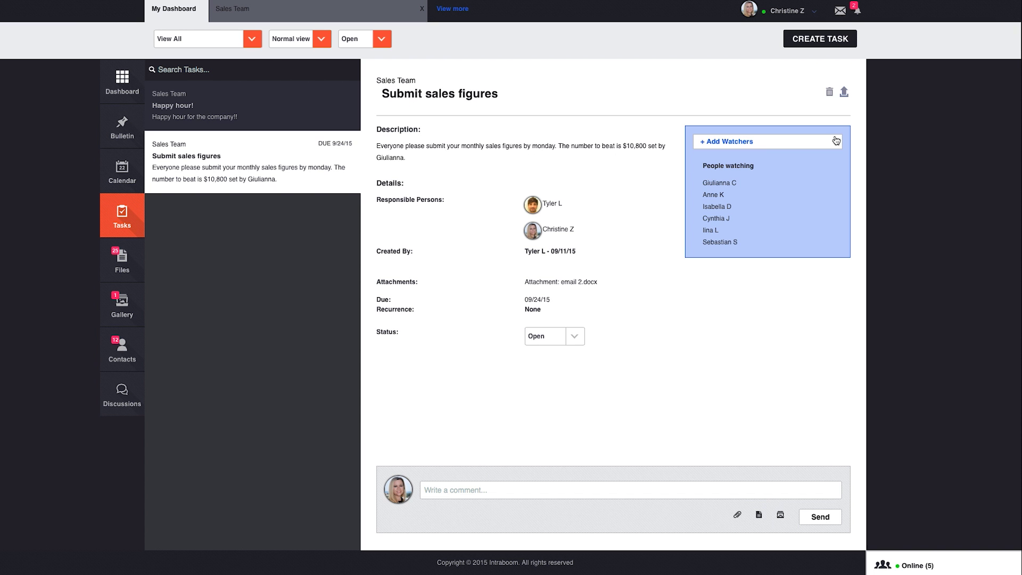
click(831, 45)
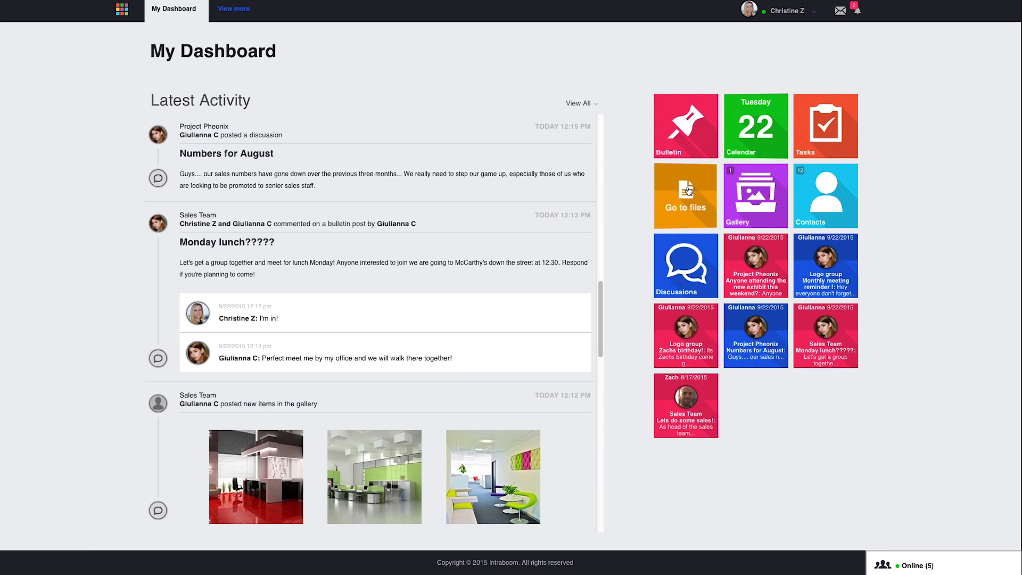
Step: Open the Project Pheonix folder in Files and bring up the new-folder form
click(685, 196)
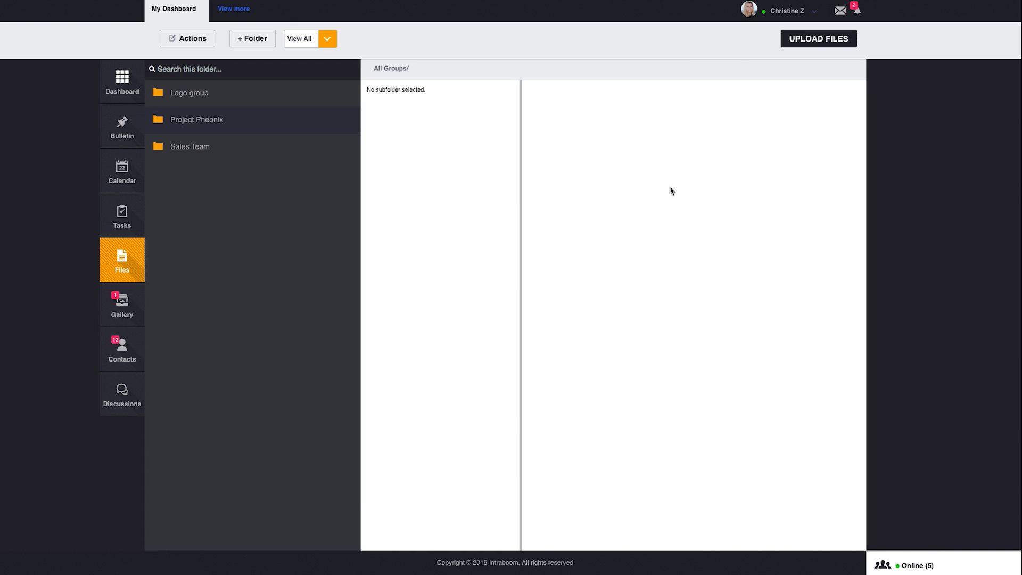
click(199, 121)
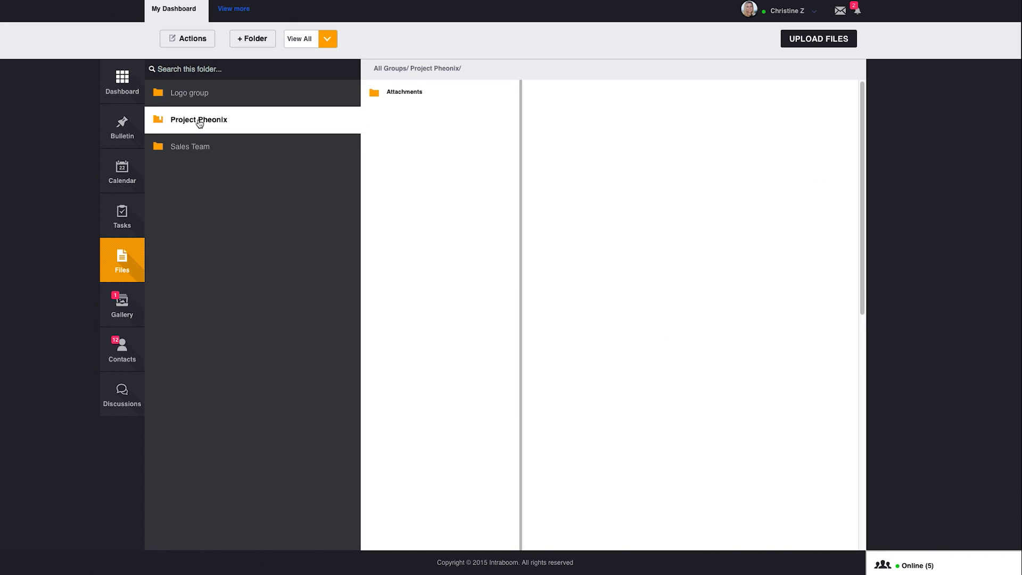
click(251, 38)
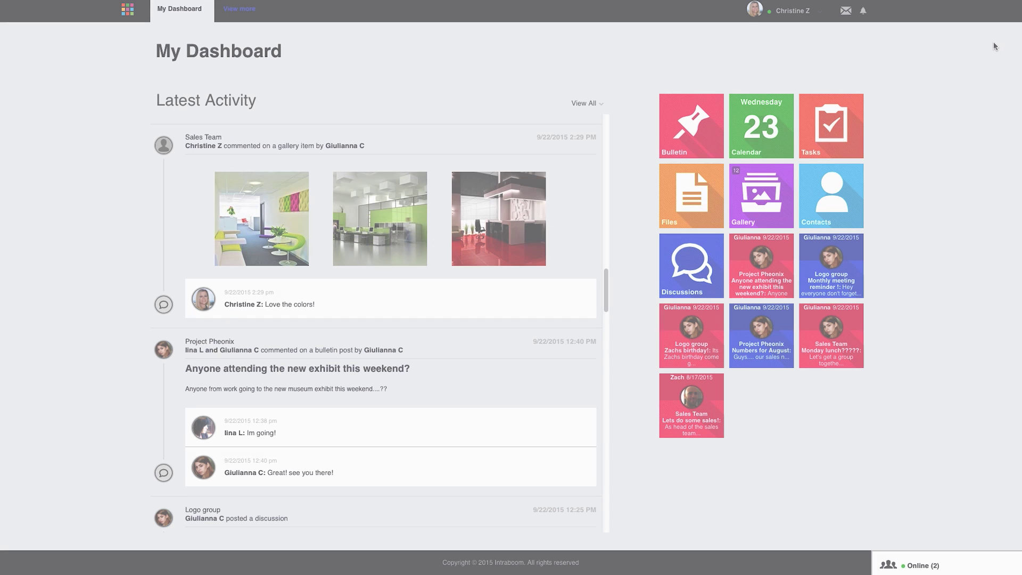
Step: Browse the Sales Team album's photos in the Gallery
click(767, 194)
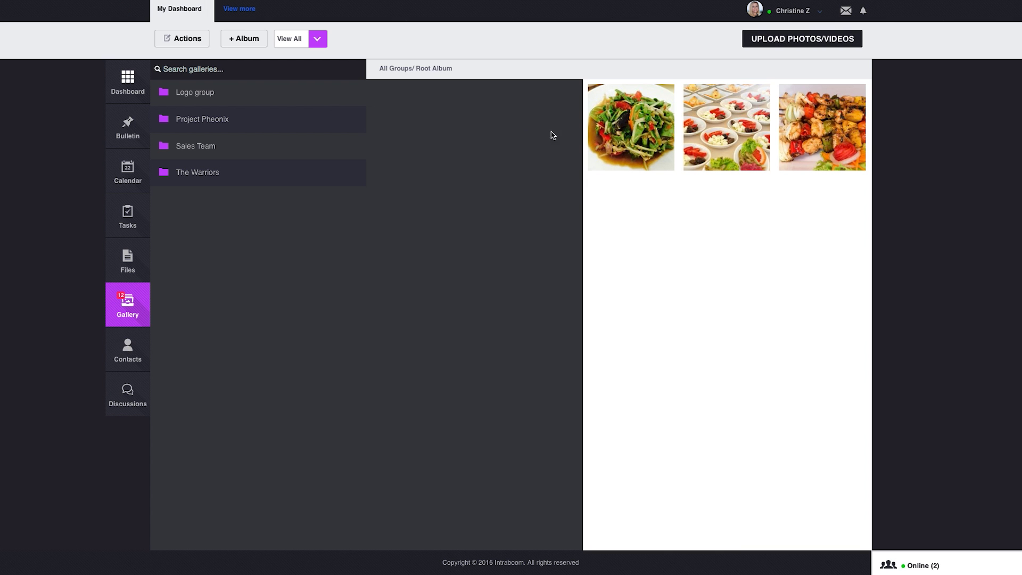
click(307, 152)
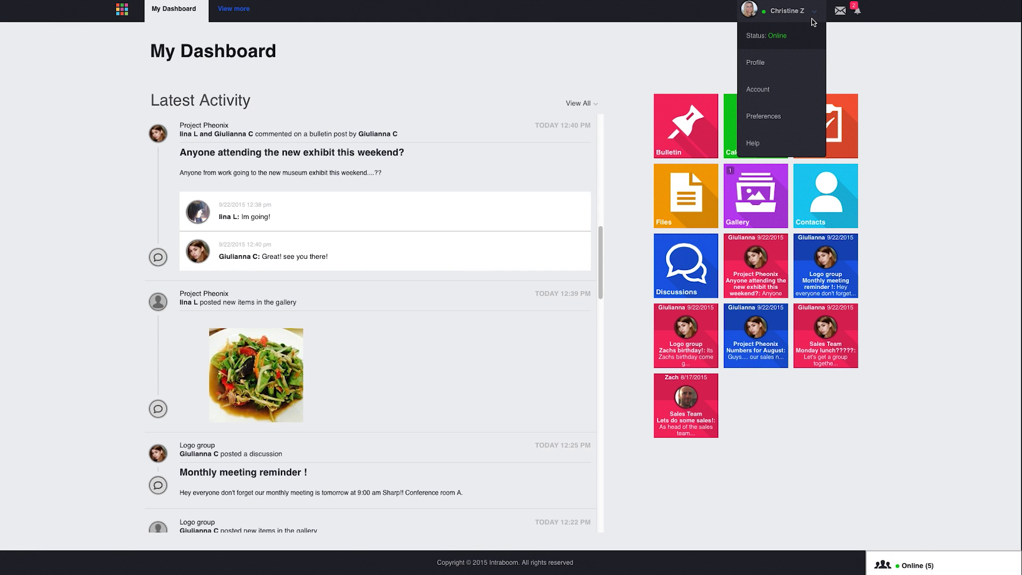
Step: Open the Help page with its how-to instructions from the user menu
click(796, 145)
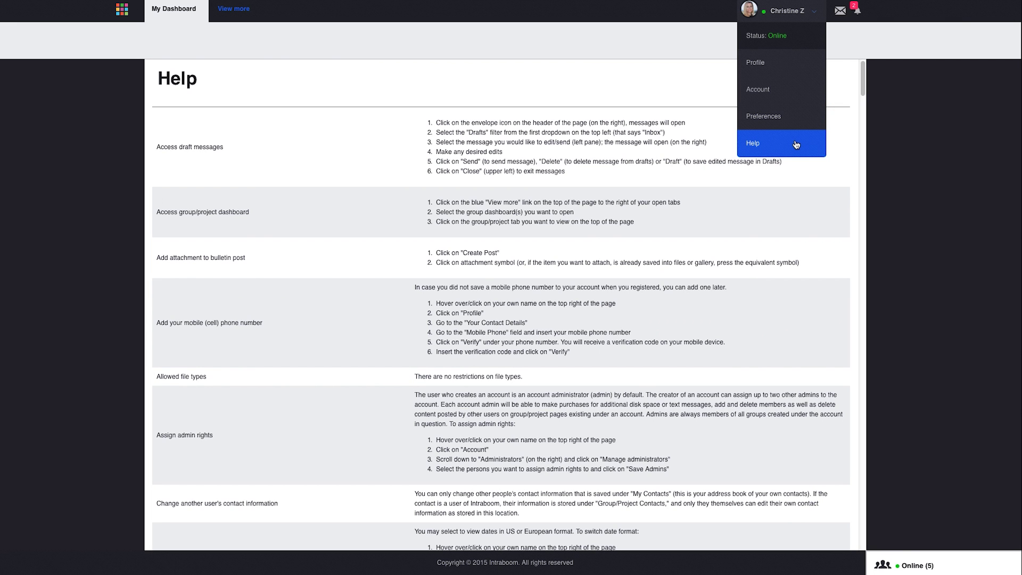